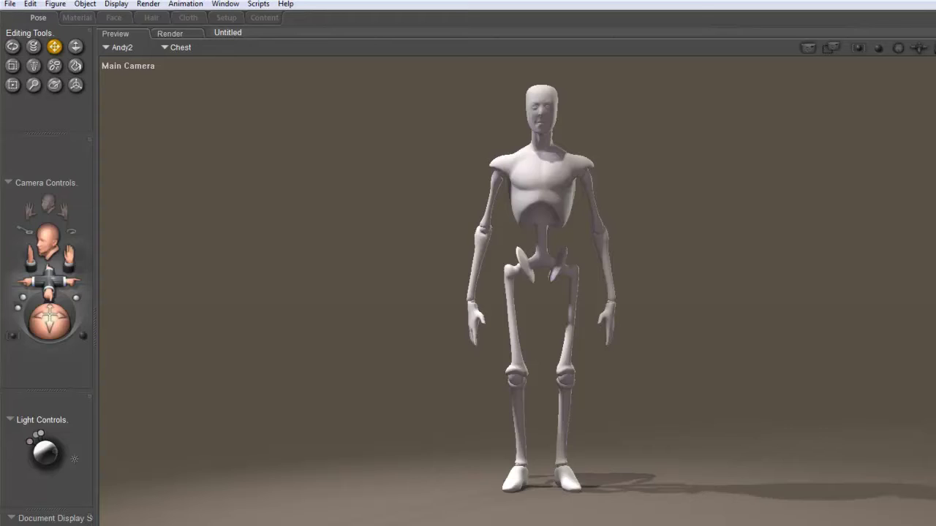
Save the Poser scene as a scene file named 'Character' in the Anime Studio 9 Tutorials folder
{"action": "left_click", "coordinate": [10, 4]}
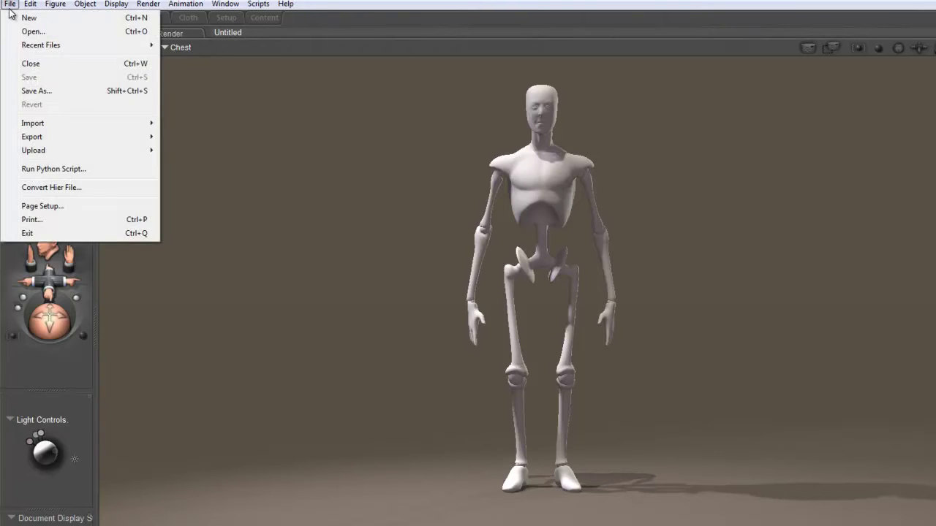
{"action": "left_click", "coordinate": [20, 90]}
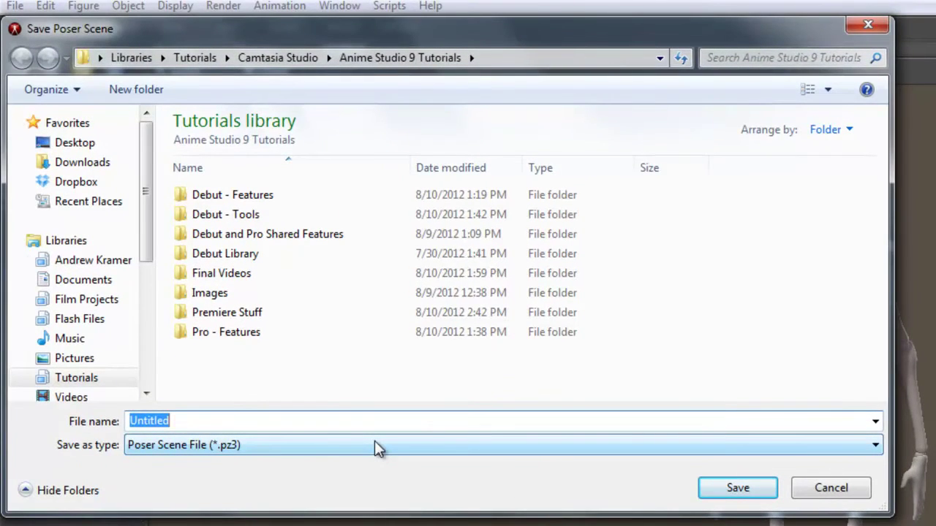
{"action": "type", "text": "Character"}
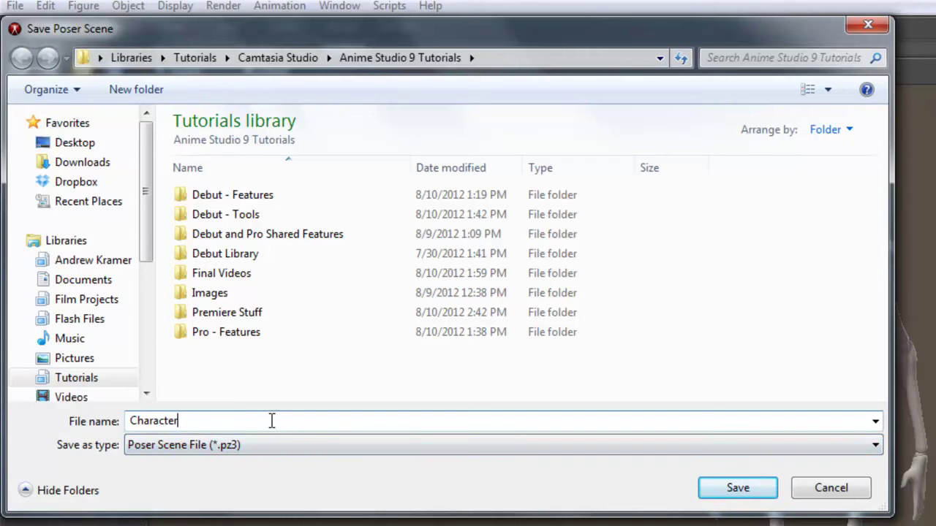
{"action": "left_click", "coordinate": [722, 486]}
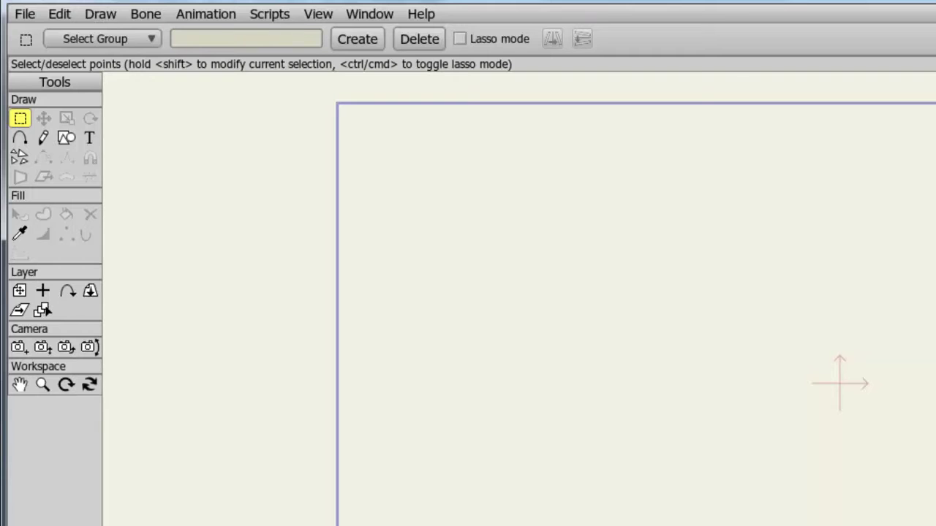
Import the 'Character' Poser scene file into Anime Studio as a toon-shaded figure
{"action": "left_click", "coordinate": [25, 17]}
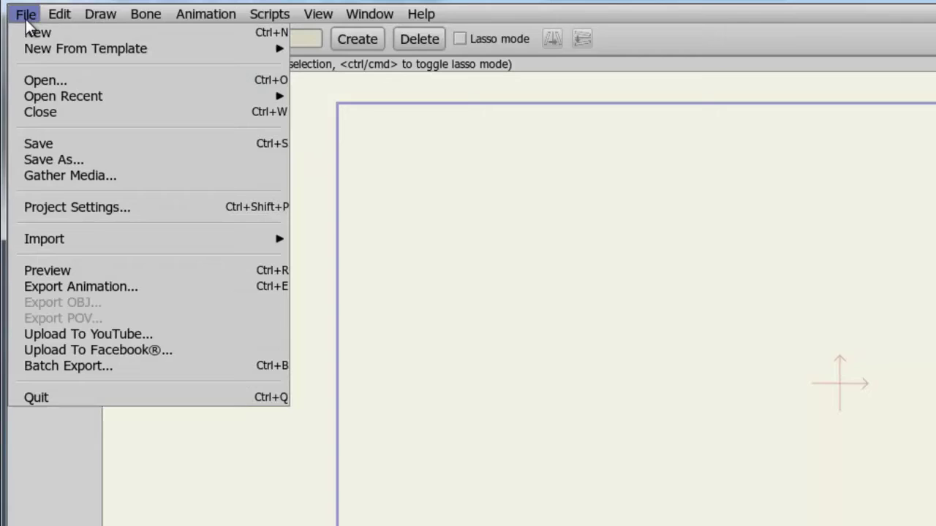
{"action": "mouse_move", "coordinate": [53, 246]}
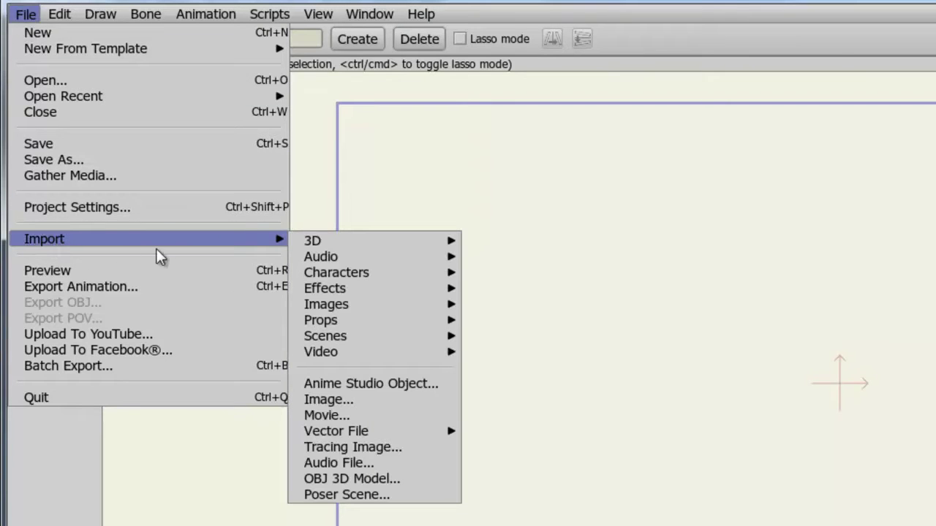
{"action": "left_click", "coordinate": [363, 496]}
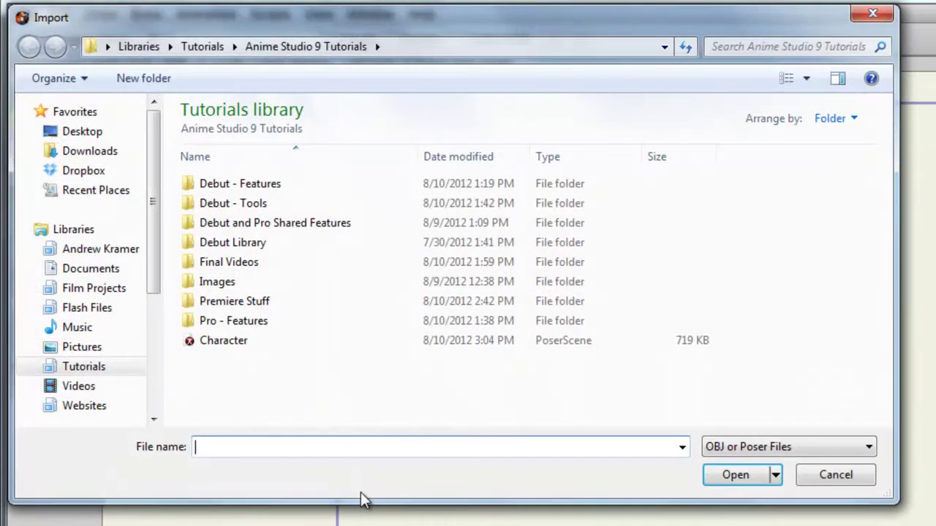
{"action": "left_click", "coordinate": [247, 344]}
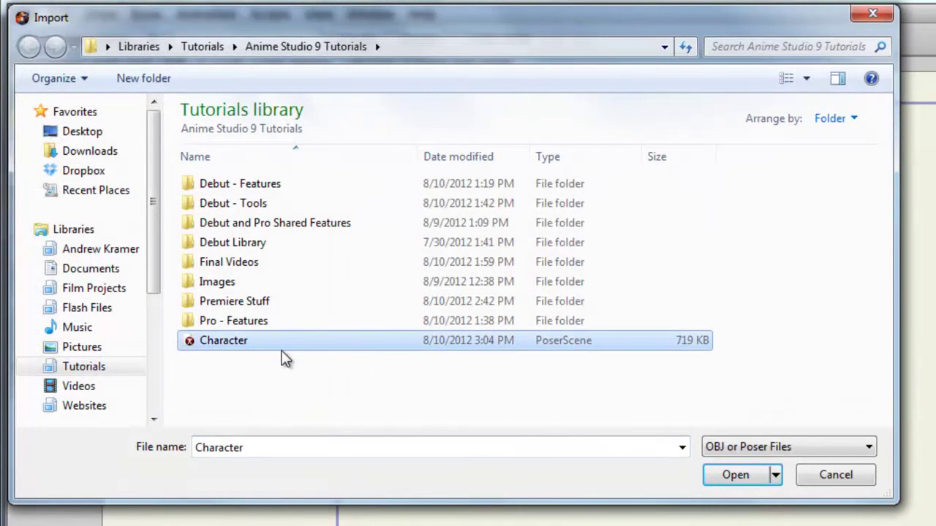
{"action": "left_click", "coordinate": [712, 479]}
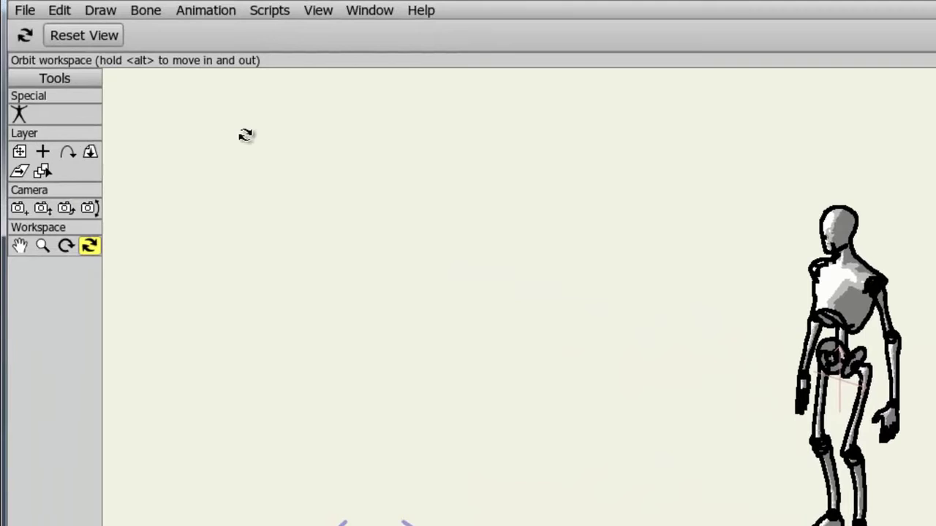
Reset to the default front camera and select the Poser posing tool for the imported figure
{"action": "left_click", "coordinate": [59, 34]}
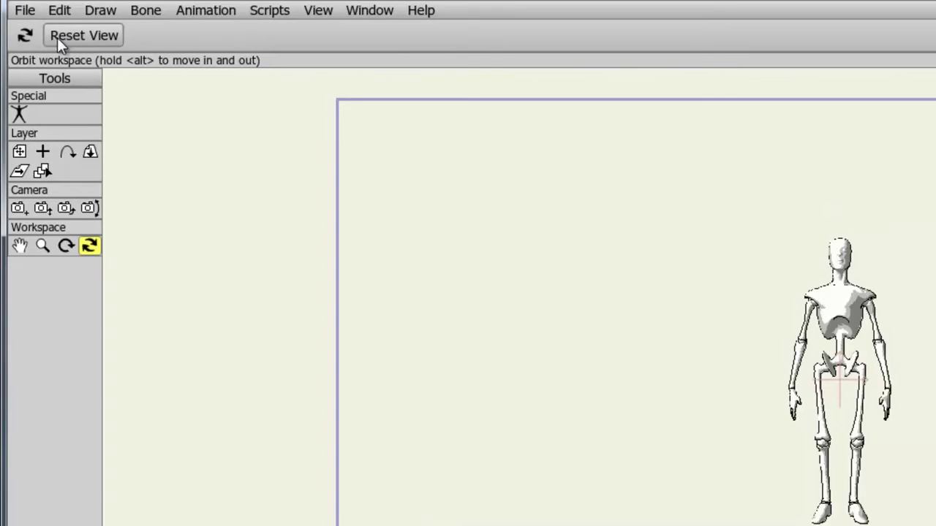
{"action": "left_click", "coordinate": [19, 113]}
{"action": "scroll", "coordinate": [786, 329], "scroll_direction": "up", "scroll_amount": 3}
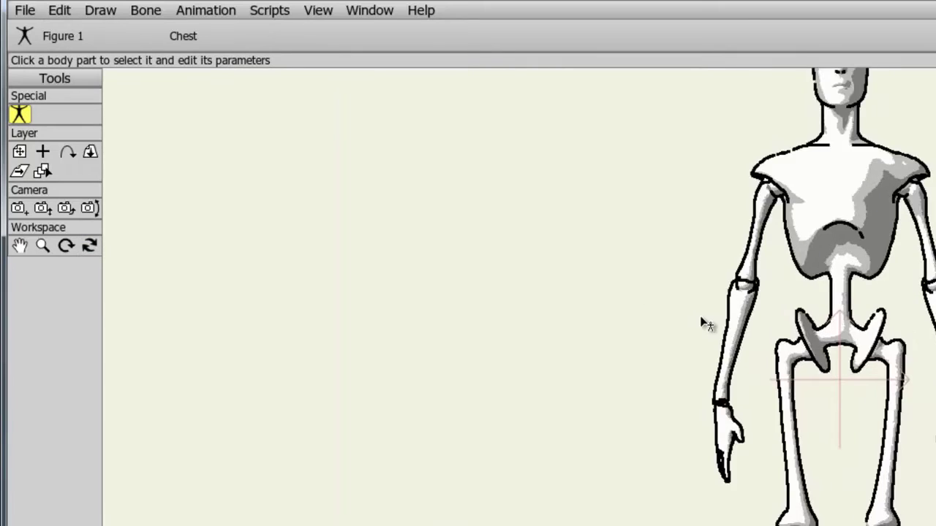
{"action": "scroll", "coordinate": [702, 324], "scroll_direction": "down", "scroll_amount": 1}
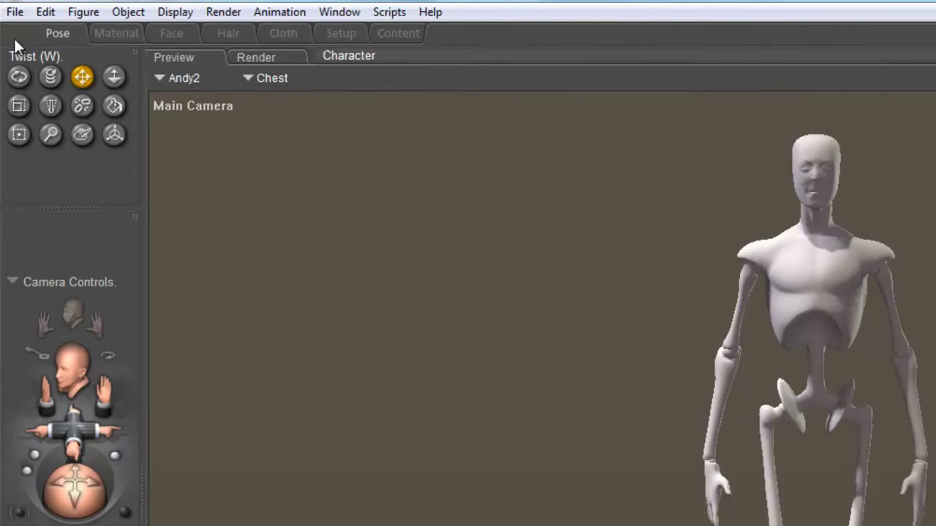
Export the Andy2 figure as a single-frame Wavefront OBJ named 'Character2', accepting all export options
{"action": "left_click", "coordinate": [15, 12]}
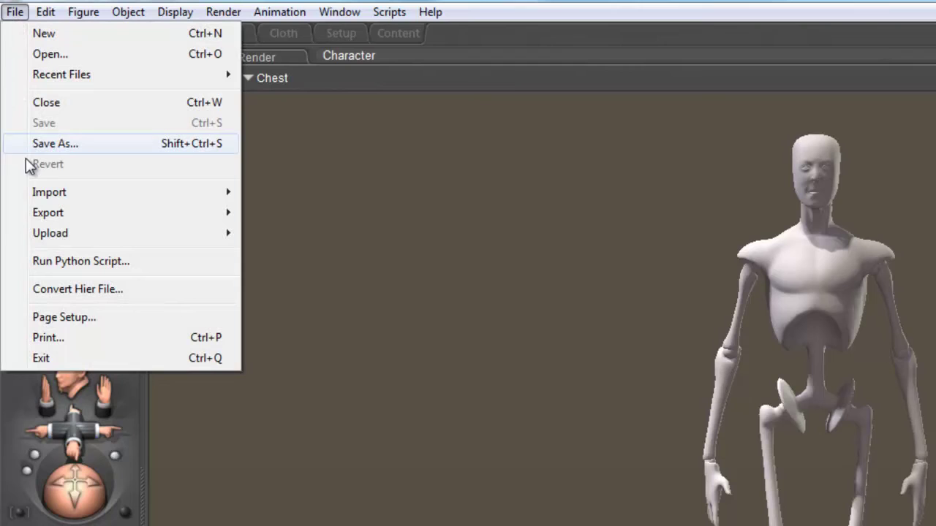
{"action": "mouse_move", "coordinate": [30, 210]}
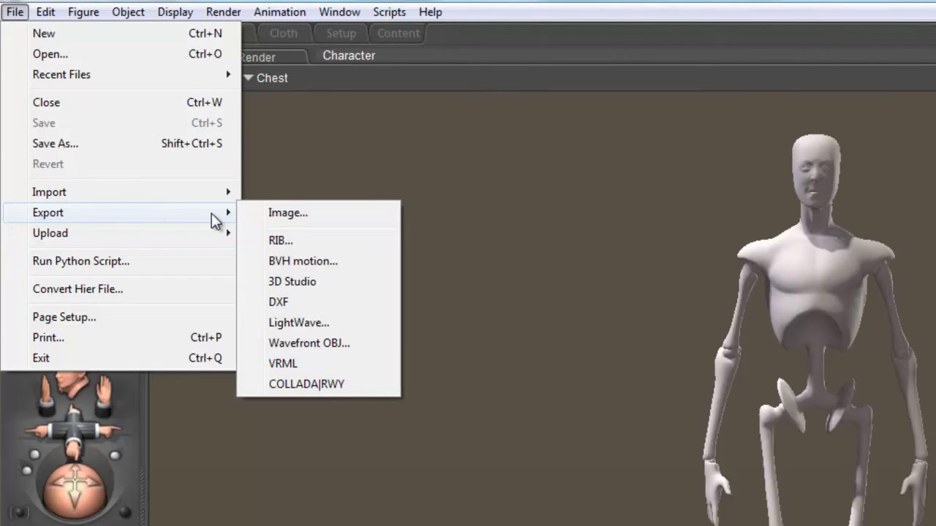
{"action": "left_click", "coordinate": [303, 344]}
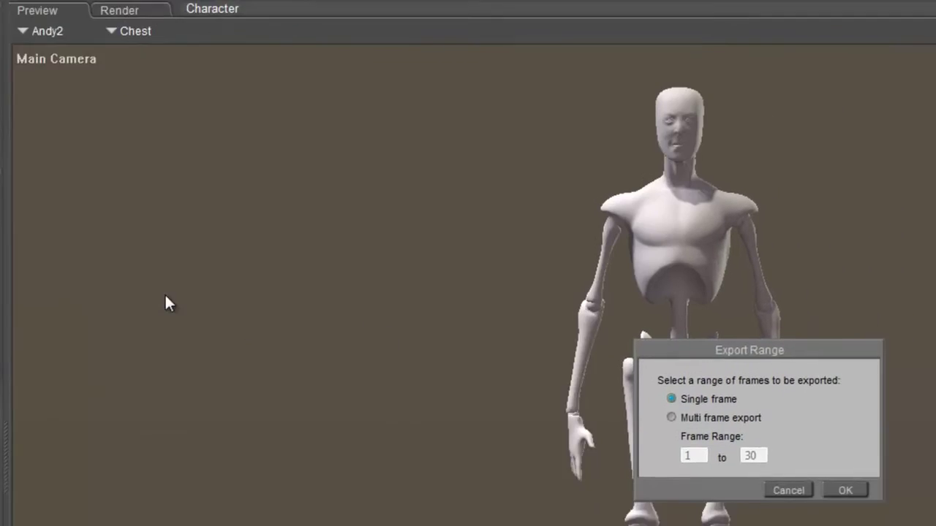
{"action": "left_click", "coordinate": [617, 413]}
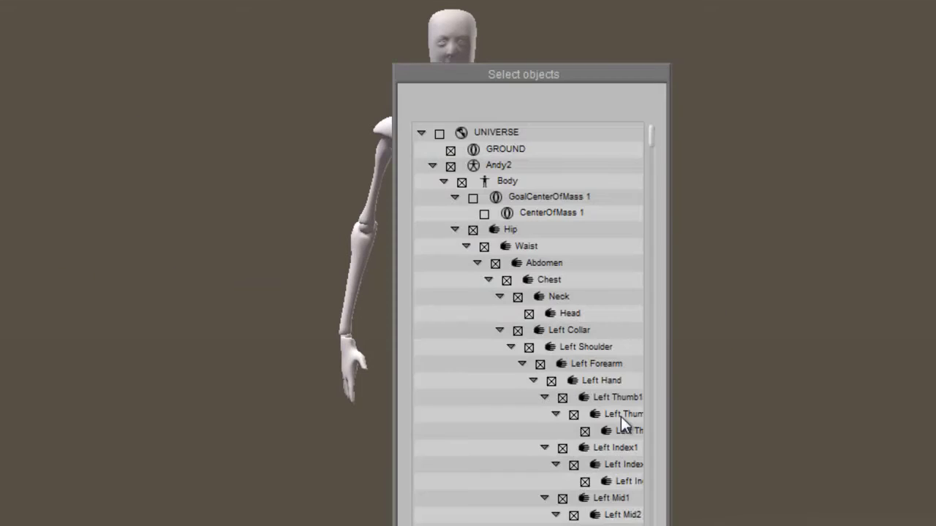
{"action": "key", "text": "Return"}
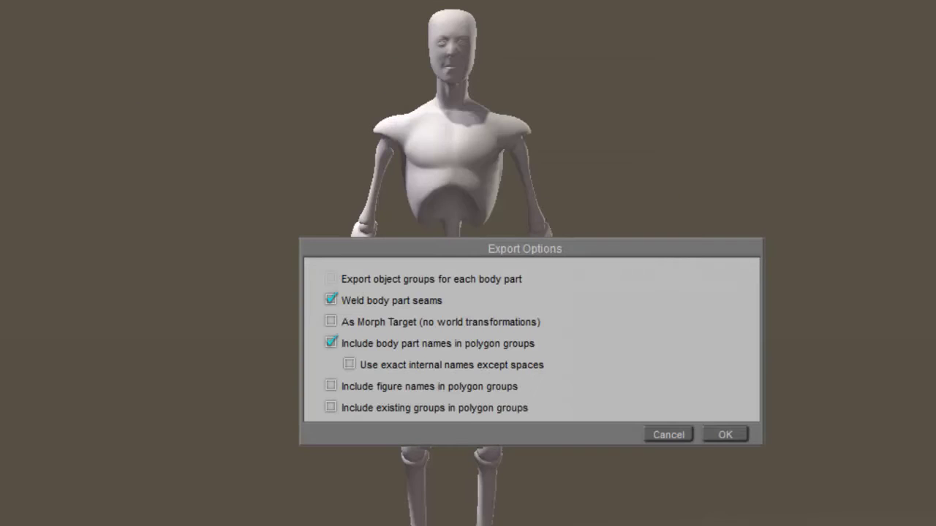
{"action": "left_click", "coordinate": [717, 438]}
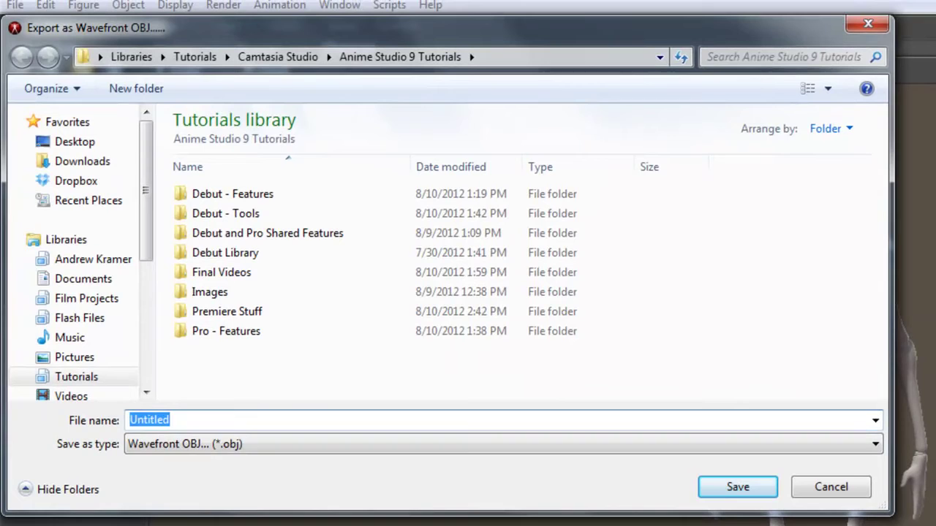
{"action": "type", "text": "Character"}
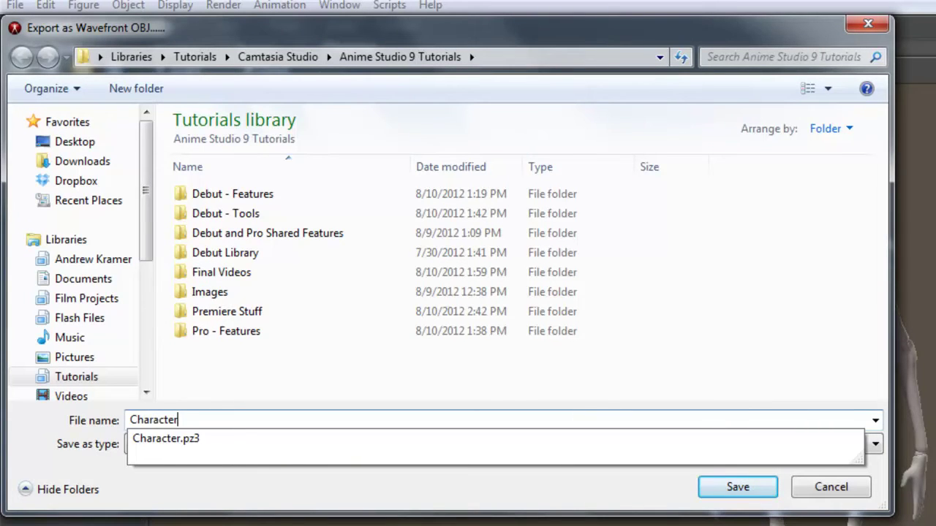
{"action": "type", "text": "2"}
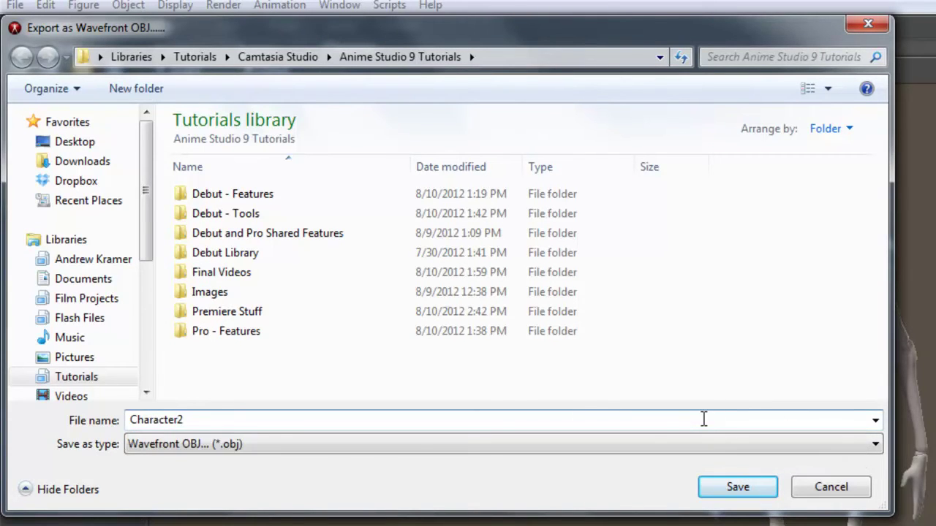
{"action": "left_click", "coordinate": [773, 492]}
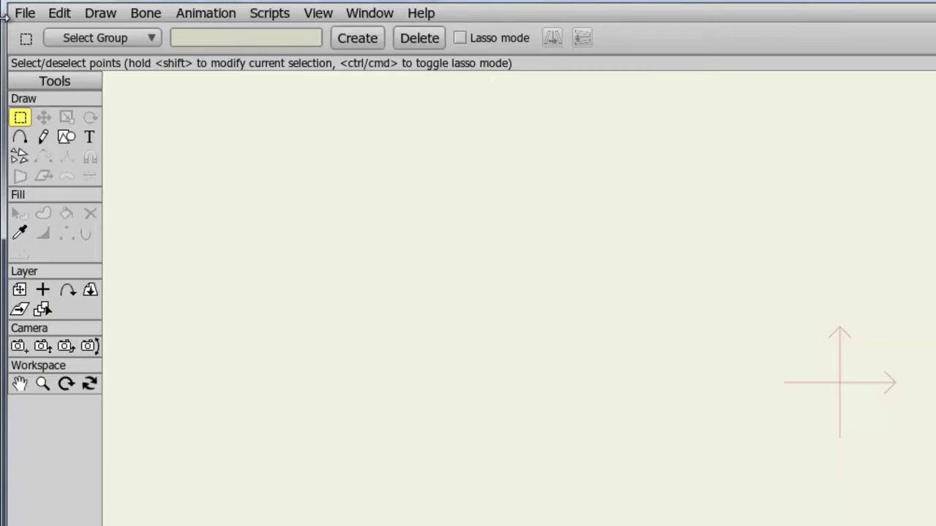
Import 'Character2.obj' as a 3D layer, then pan the camera down to show the floor
{"action": "left_click", "coordinate": [24, 13]}
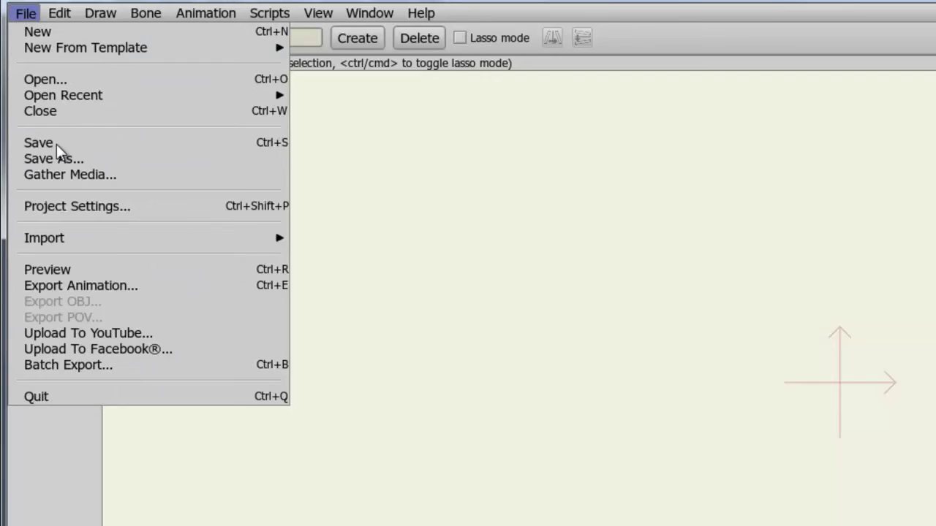
{"action": "mouse_move", "coordinate": [106, 241]}
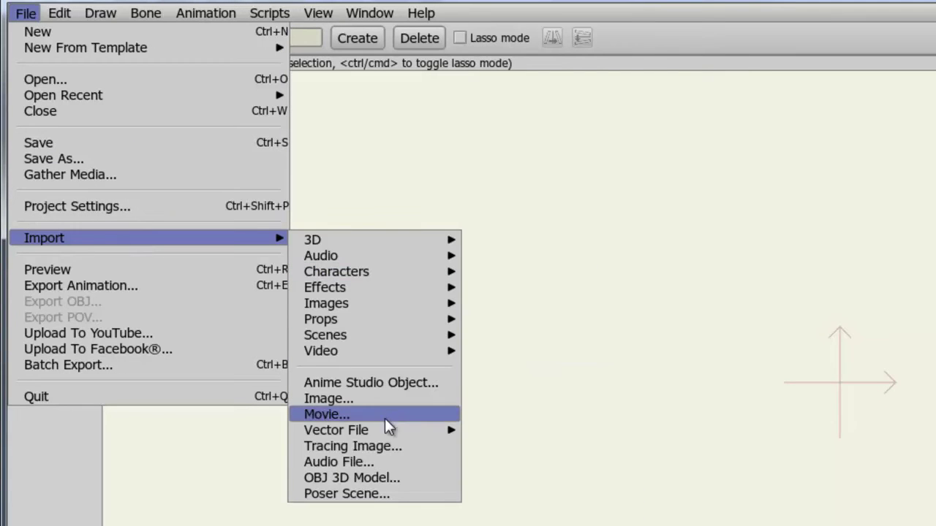
{"action": "left_click", "coordinate": [385, 478]}
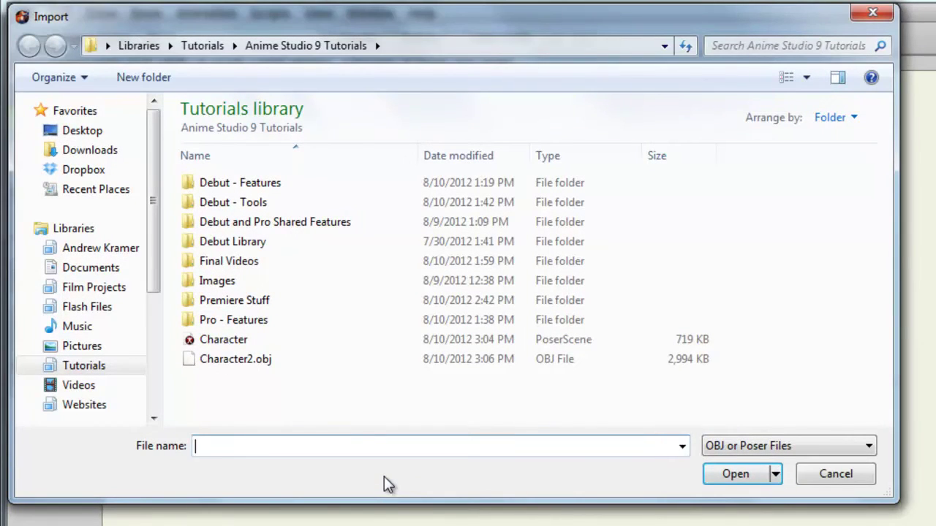
{"action": "left_click", "coordinate": [272, 362]}
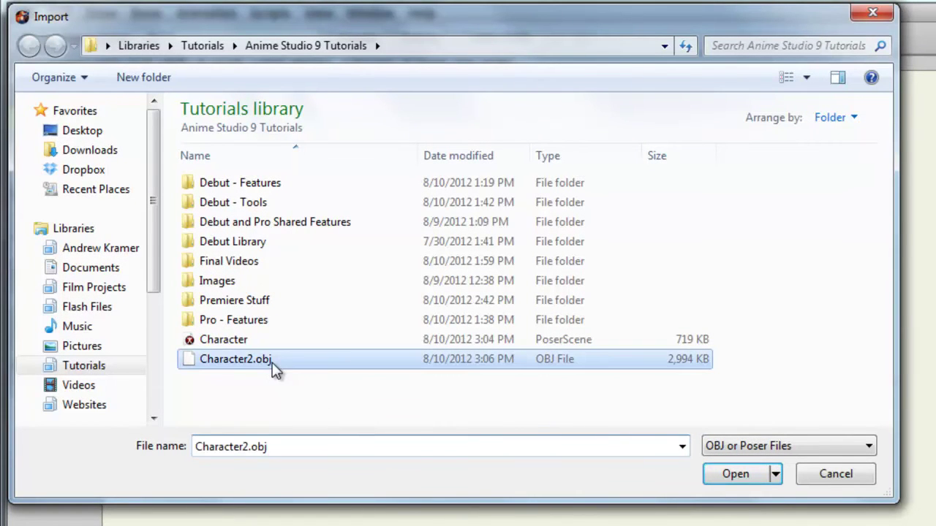
{"action": "left_click", "coordinate": [713, 475]}
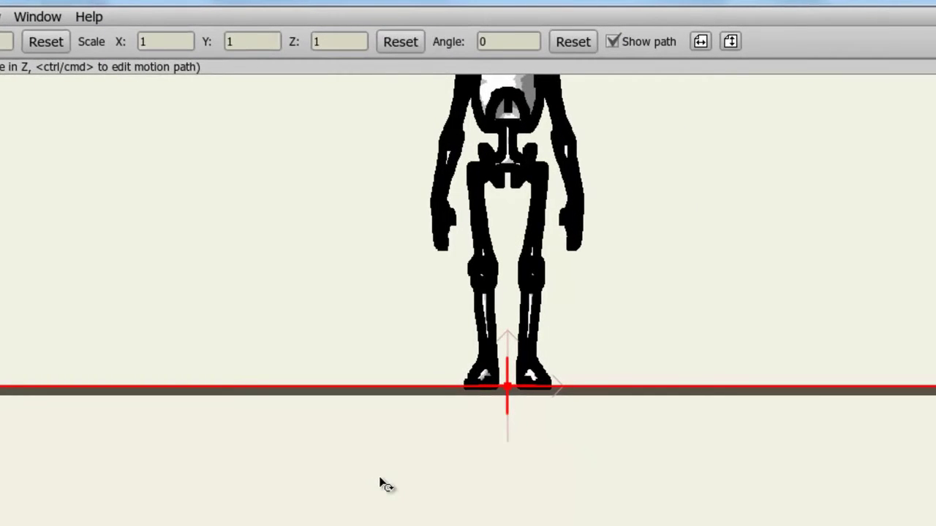
{"action": "key", "text": "4"}
{"action": "left_click_drag", "start_coordinate": [31, 153], "coordinate": [305, 366]}
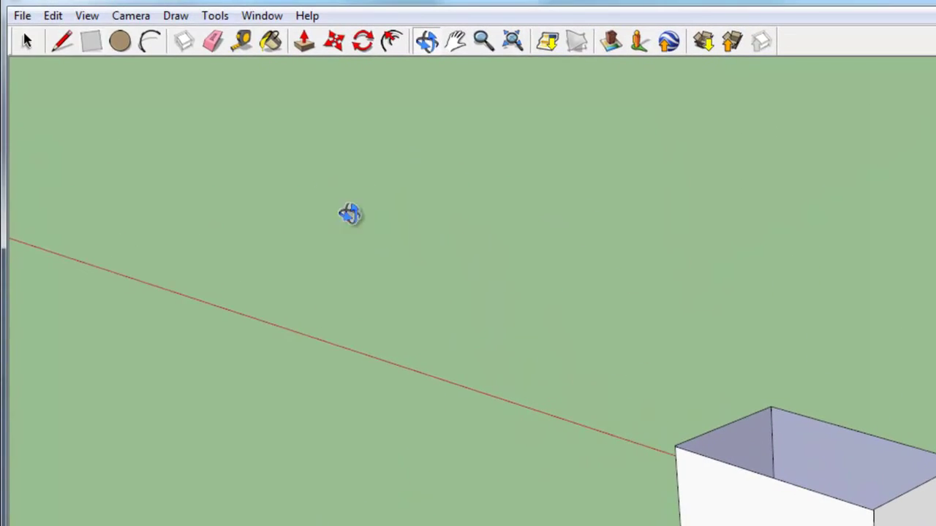
Export the SketchUp box as OBJ file 'Box' to the tutorials folder and dismiss the results summary
{"action": "left_click", "coordinate": [16, 16]}
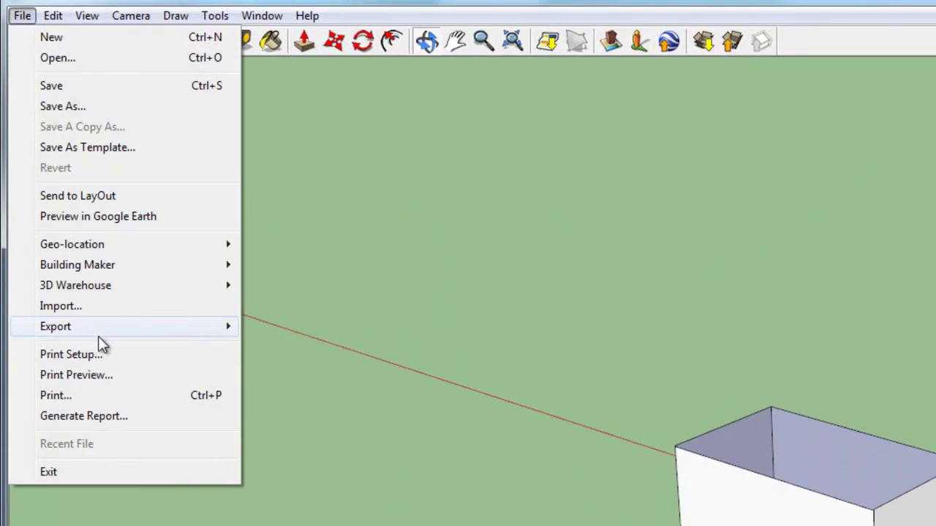
{"action": "mouse_move", "coordinate": [114, 332]}
{"action": "left_click", "coordinate": [256, 326]}
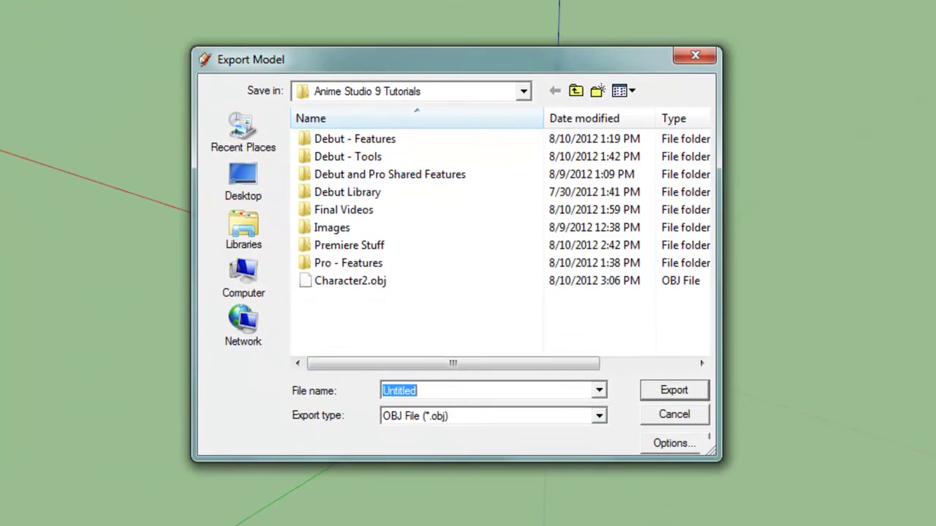
{"action": "left_click", "coordinate": [575, 418]}
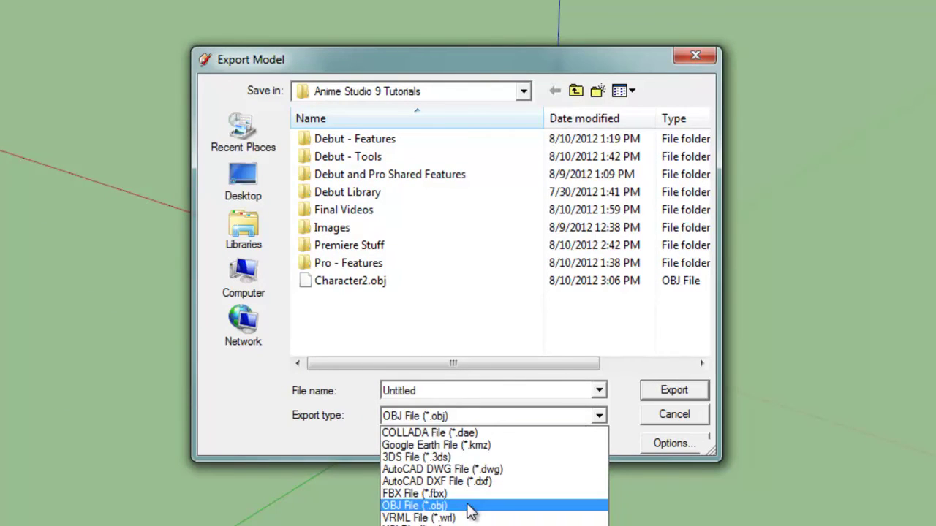
{"action": "left_click", "coordinate": [538, 505]}
{"action": "left_click", "coordinate": [431, 395]}
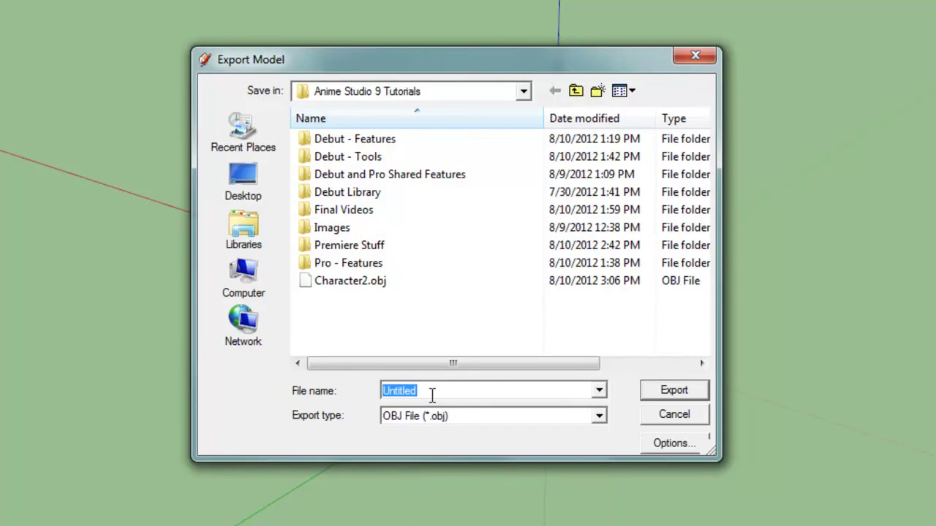
{"action": "type", "text": "Box"}
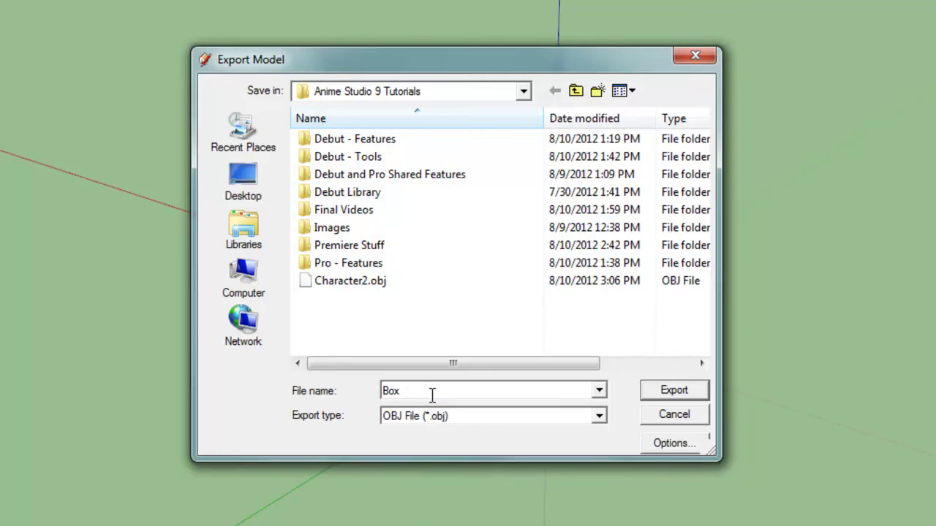
{"action": "left_click", "coordinate": [644, 393]}
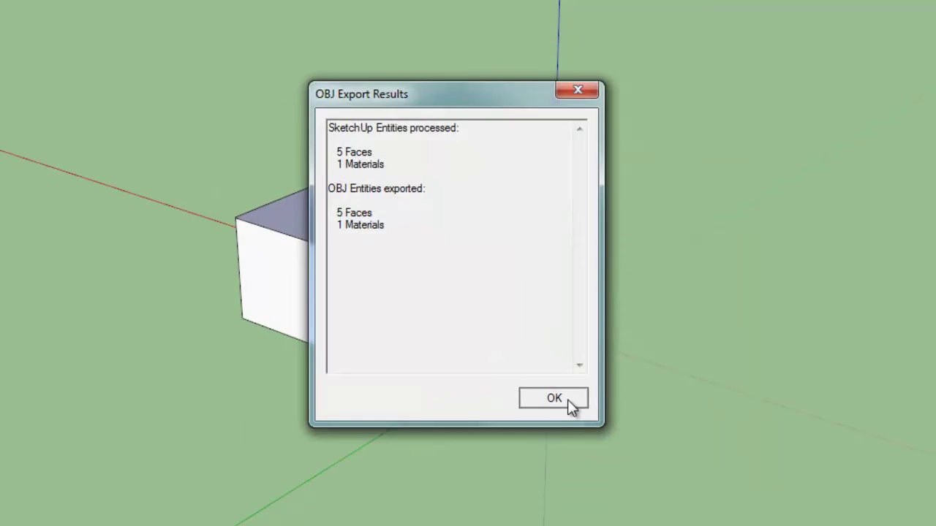
{"action": "left_click", "coordinate": [571, 398]}
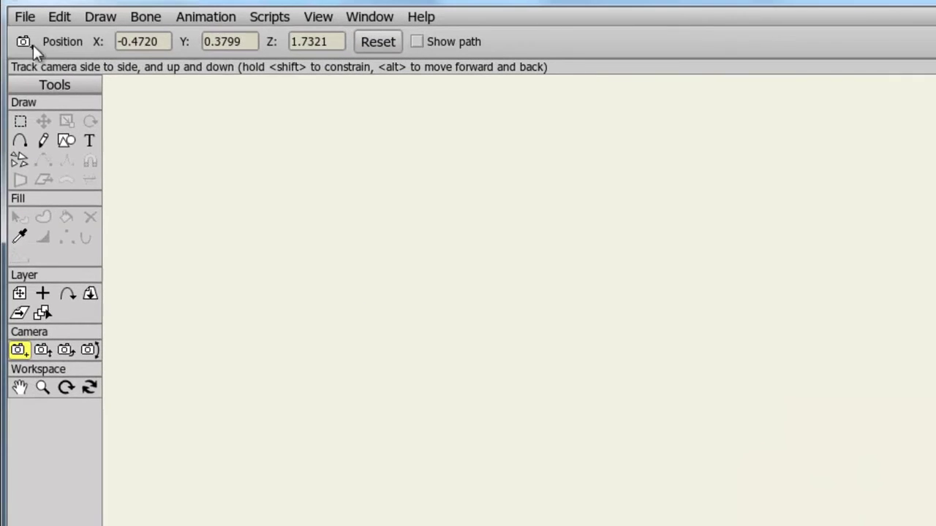
Import 'Box.obj' as its own 3D layer and rotate it to an oblique angle
{"action": "left_click", "coordinate": [22, 18]}
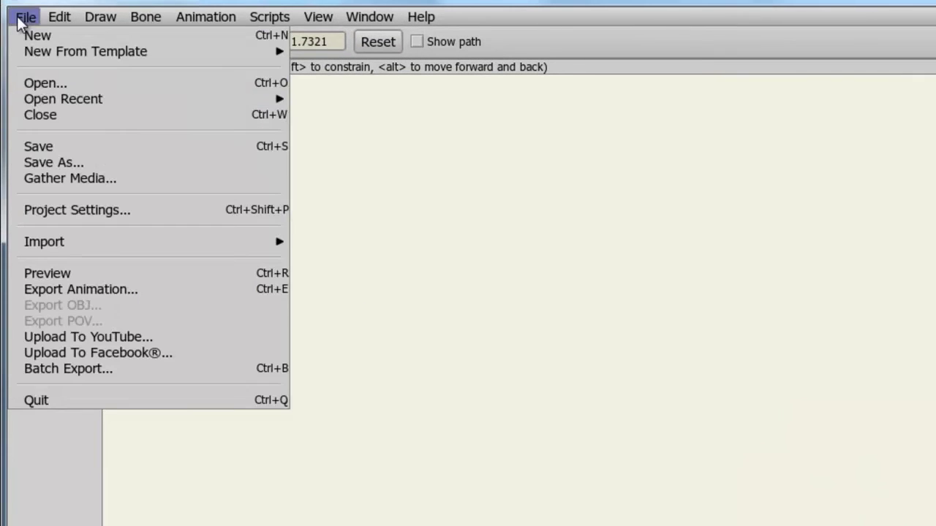
{"action": "mouse_move", "coordinate": [84, 244]}
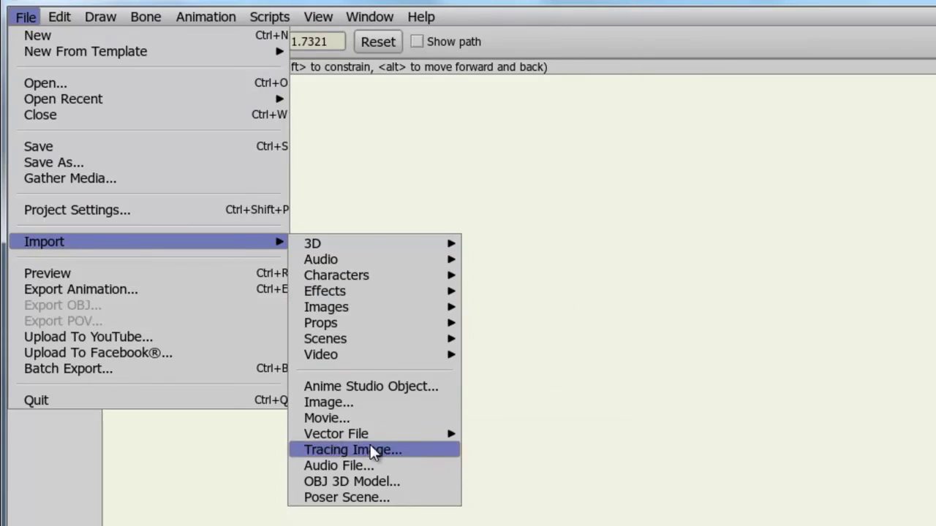
{"action": "left_click", "coordinate": [380, 483]}
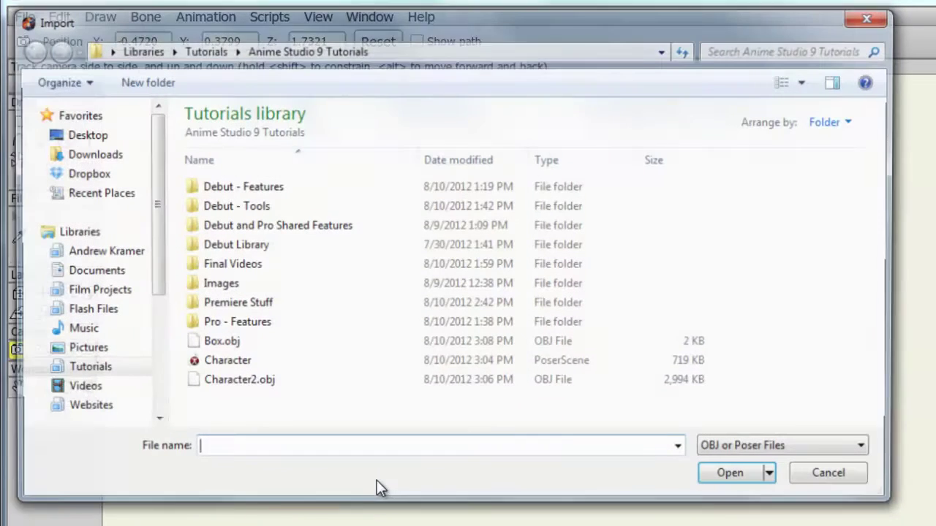
{"action": "left_click", "coordinate": [253, 345]}
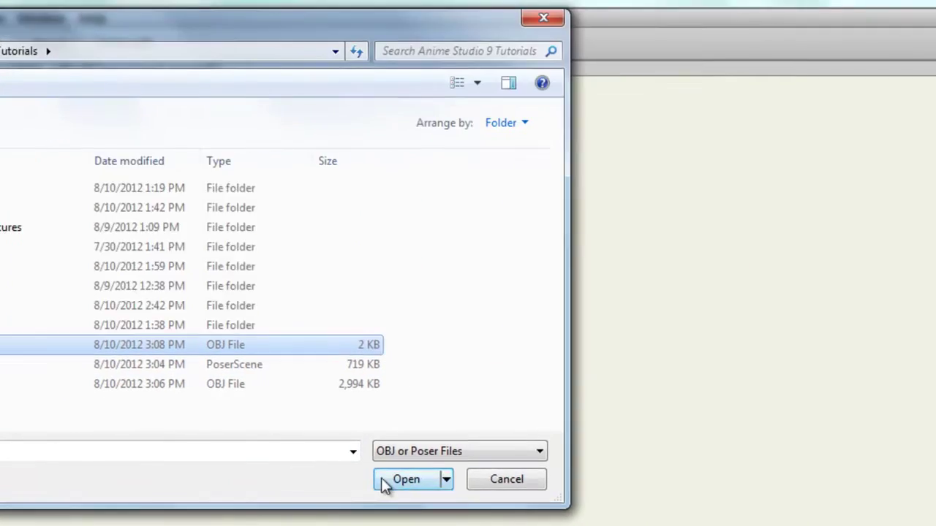
{"action": "left_click", "coordinate": [385, 483]}
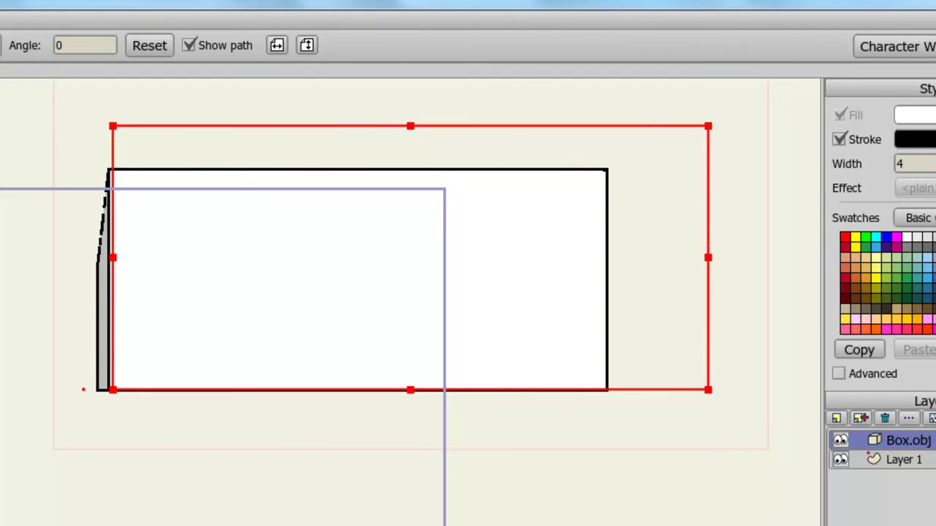
{"action": "key", "text": "r"}
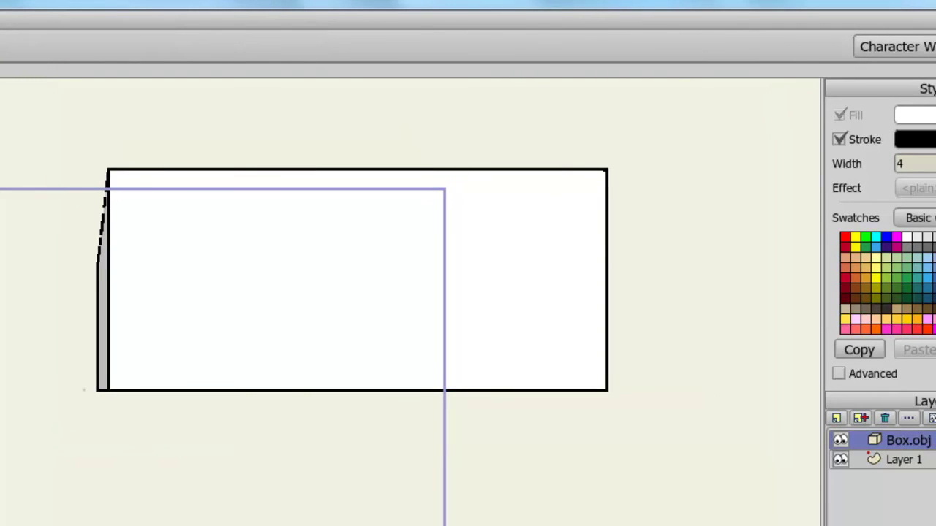
{"action": "left_click_drag", "start_coordinate": [366, 292], "coordinate": [483, 300]}
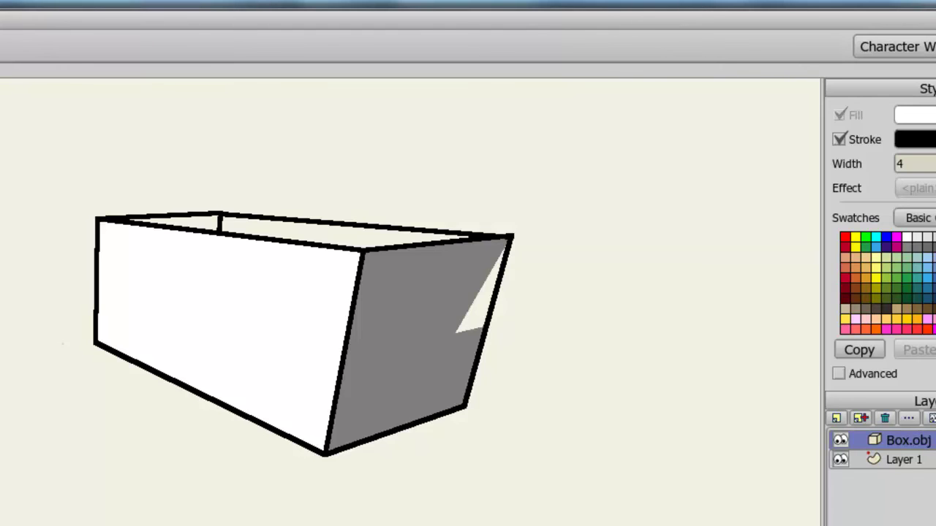
{"action": "double_click", "coordinate": [909, 438]}
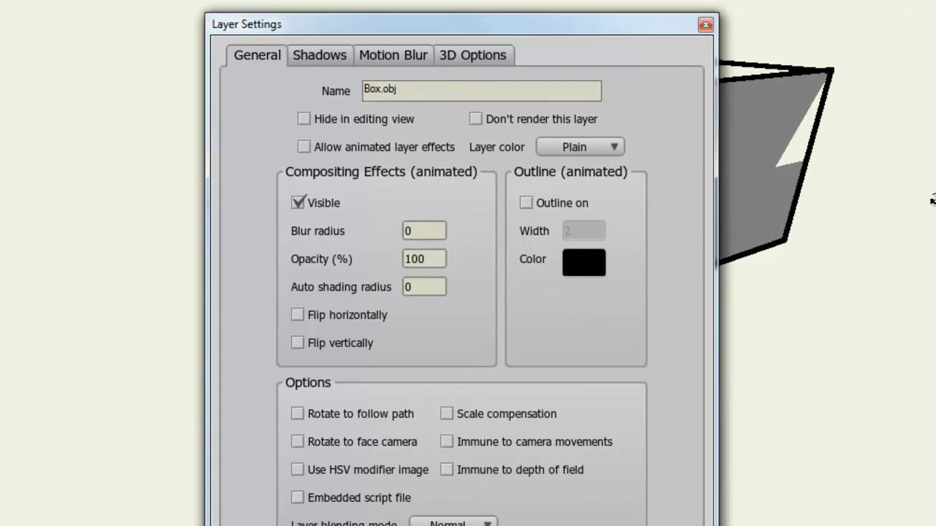
{"action": "left_click", "coordinate": [502, 59]}
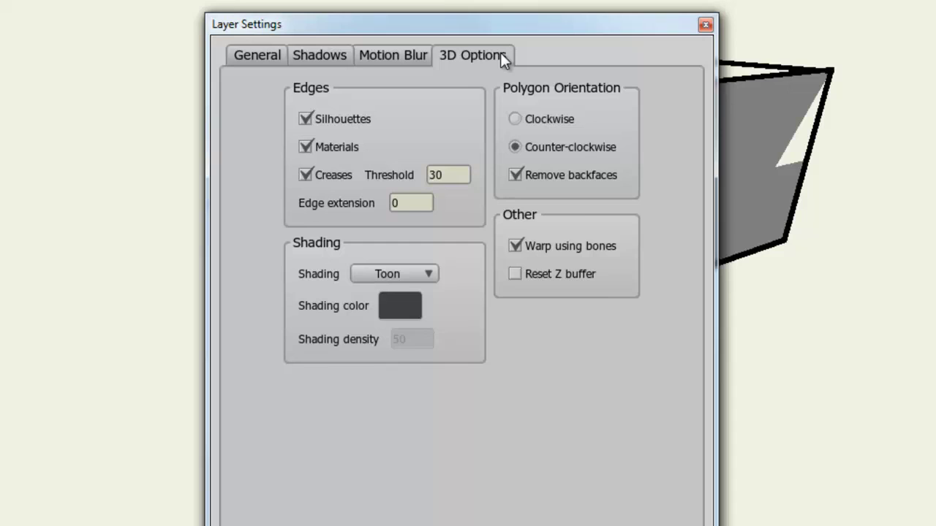
{"action": "left_click", "coordinate": [705, 24]}
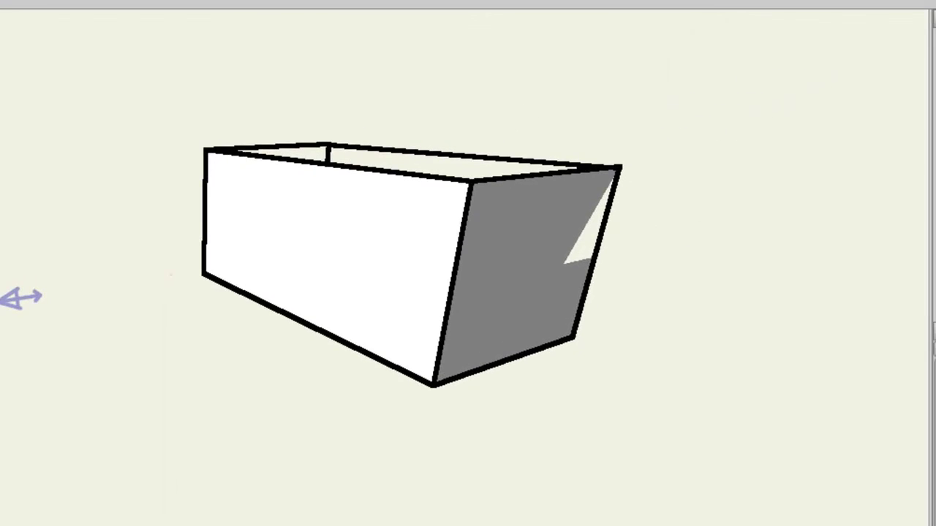